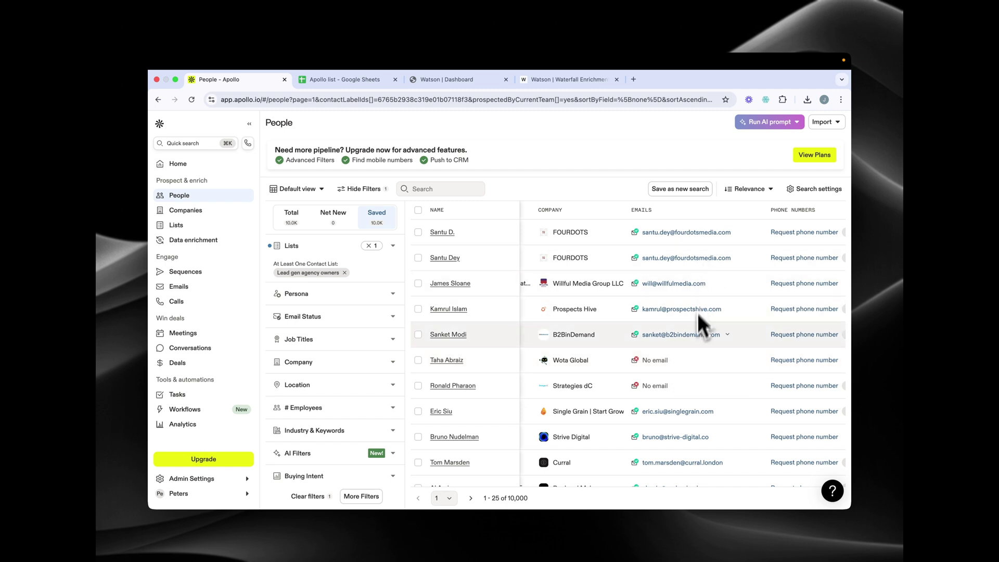
- Examine the email status of the saved contacts in the Lead gen agency owners list
scroll(695, 322, "down", 3)
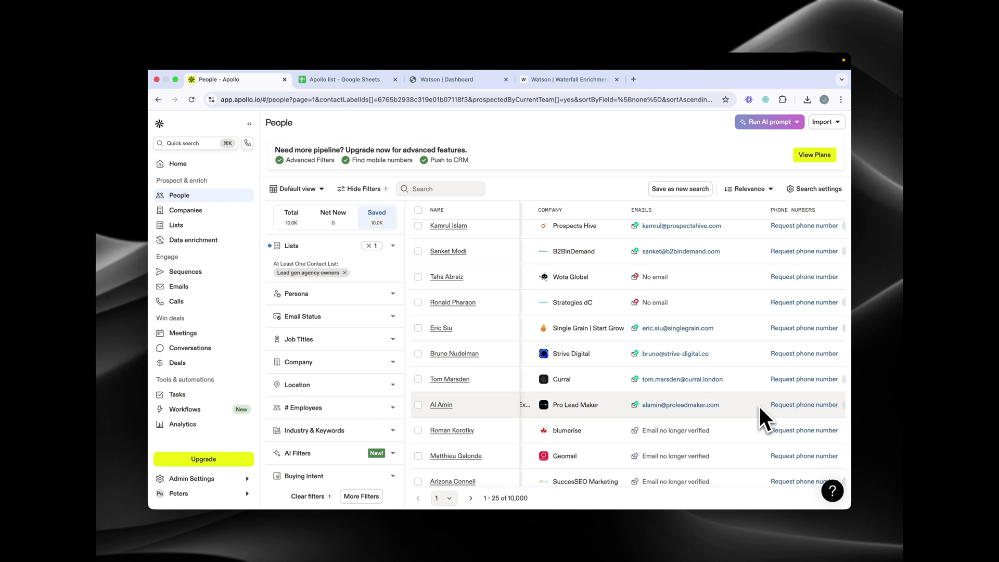
scroll(759, 411, "down", 6)
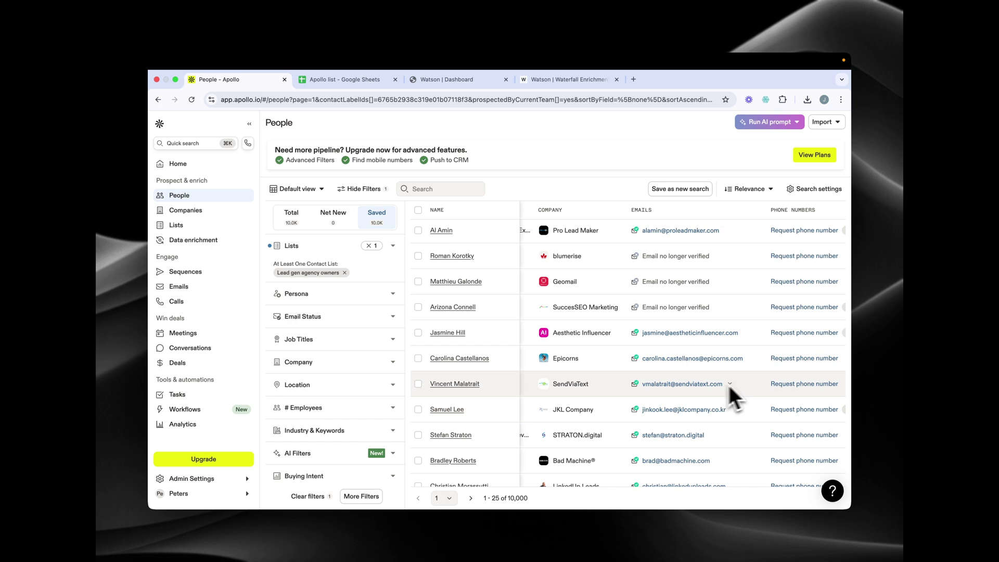
scroll(642, 395, "up", 5)
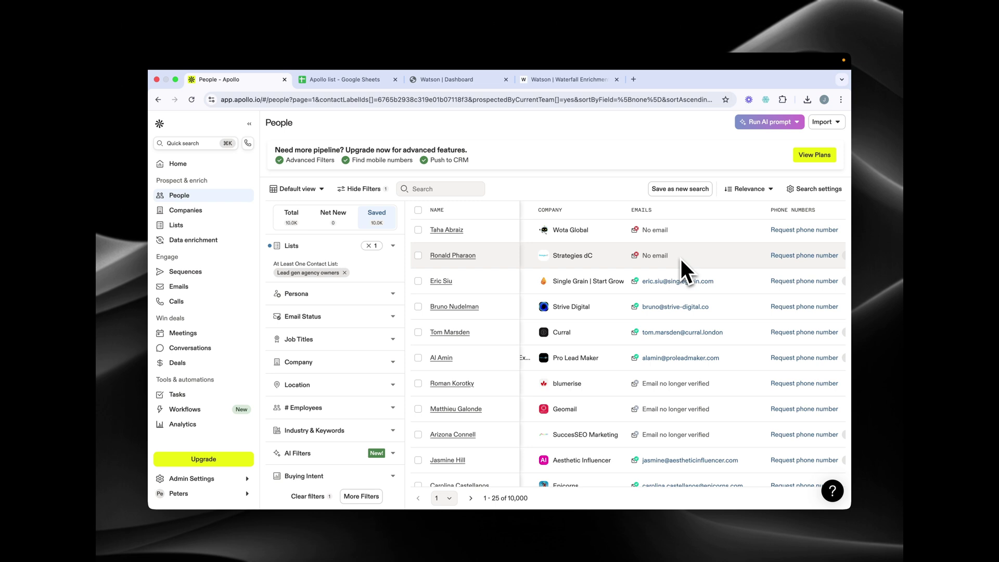
scroll(680, 258, "down", 1)
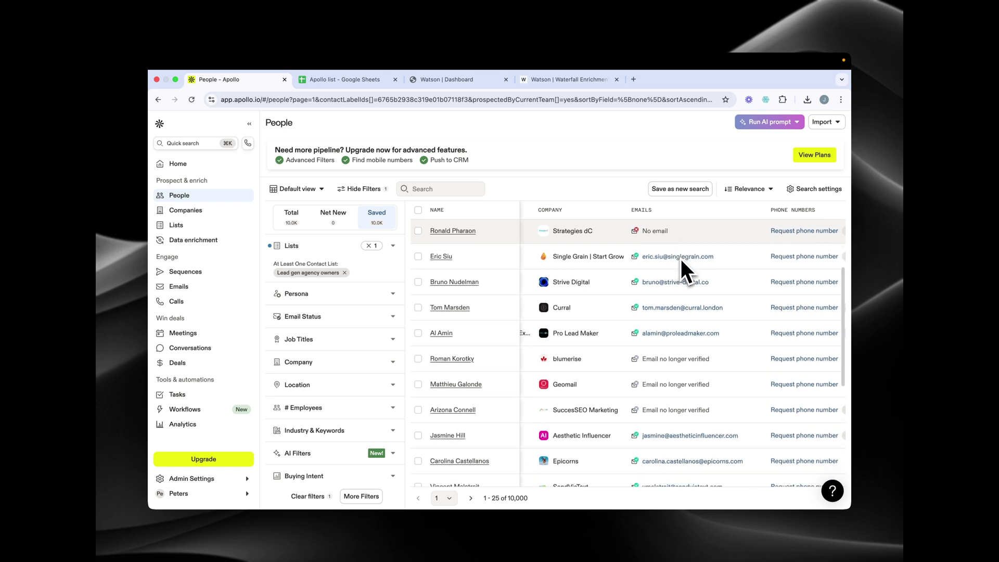
scroll(668, 325, "down", 8)
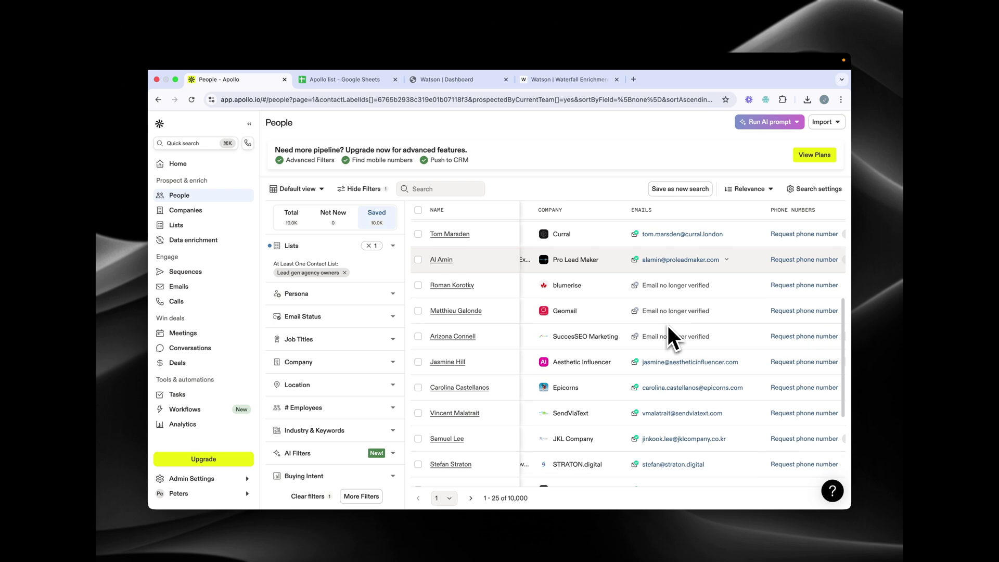
scroll(667, 325, "up", 10)
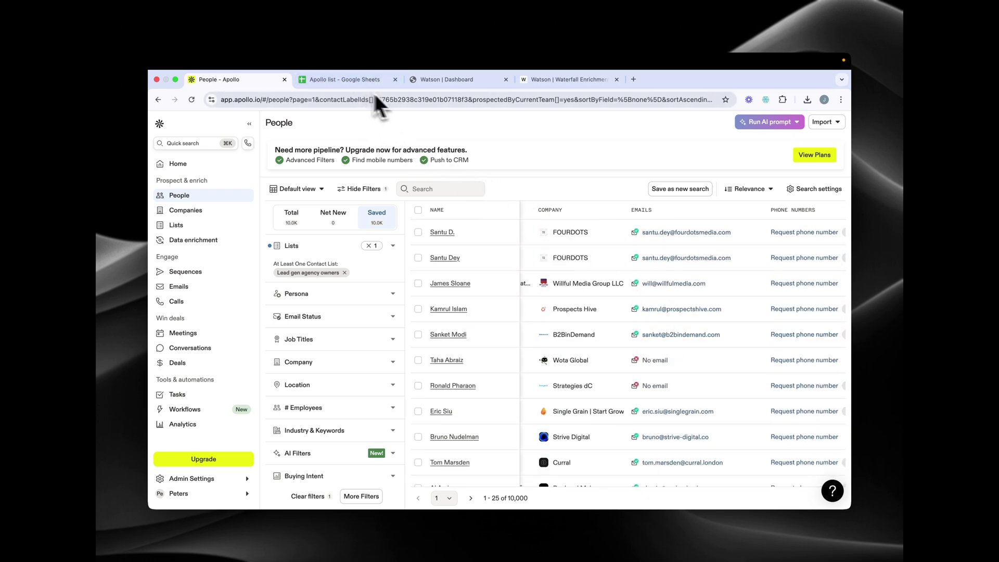
- View the waterfall enrichment diagram, and examine the name and email columns in the Apollo output sheet of the Apollo list spreadsheet
left_click(559, 81)
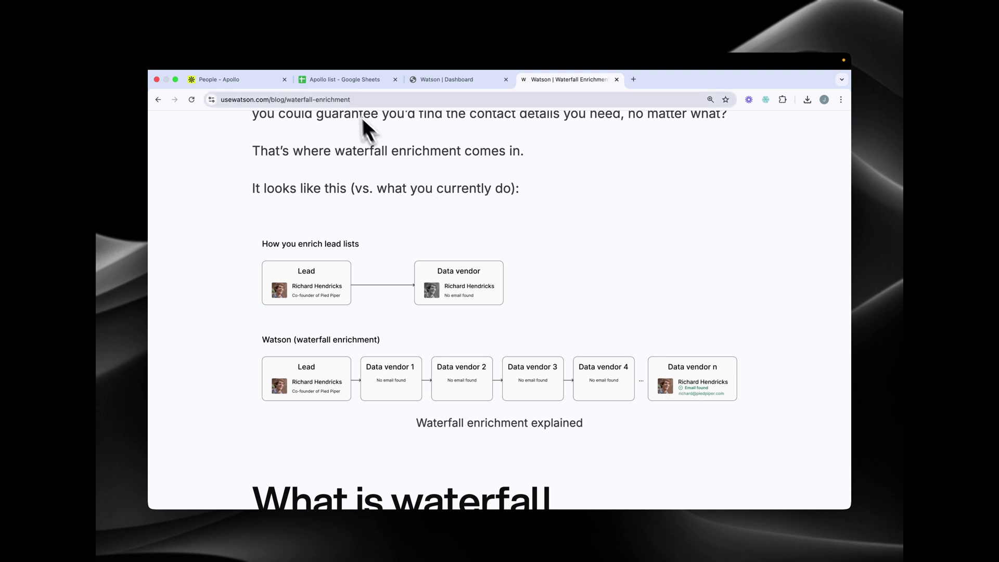
left_click(339, 79)
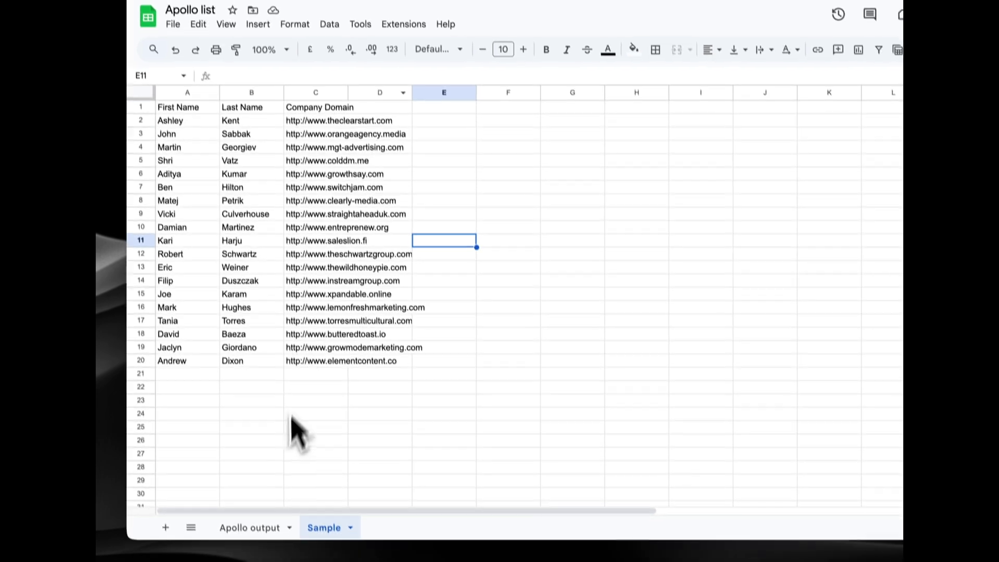
left_click(250, 509)
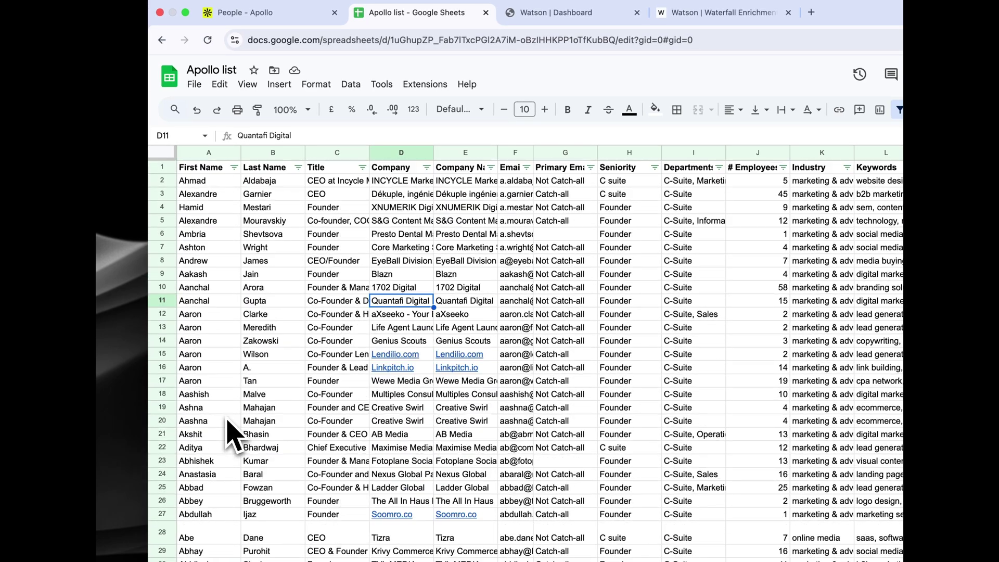
left_click(198, 152)
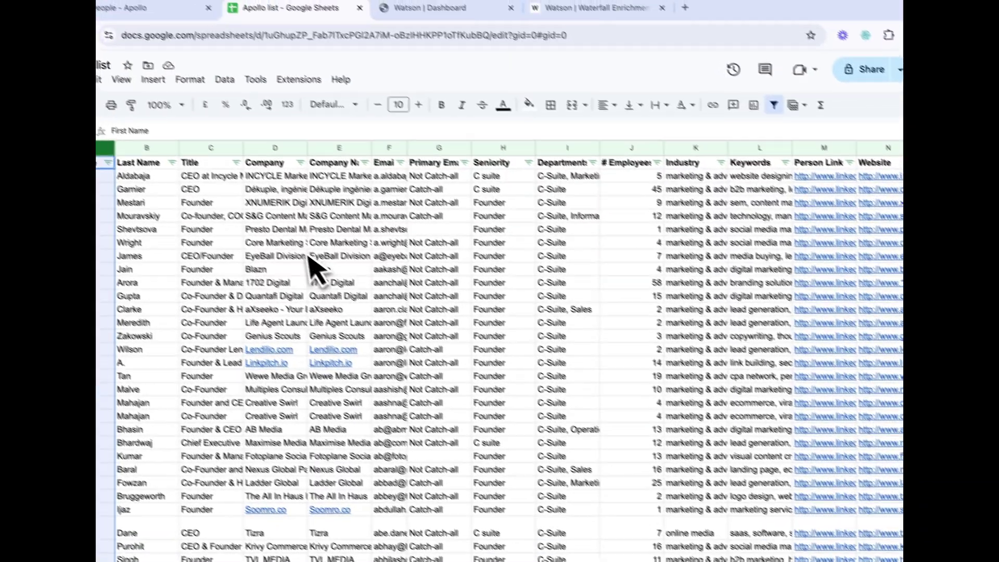
left_click(145, 143)
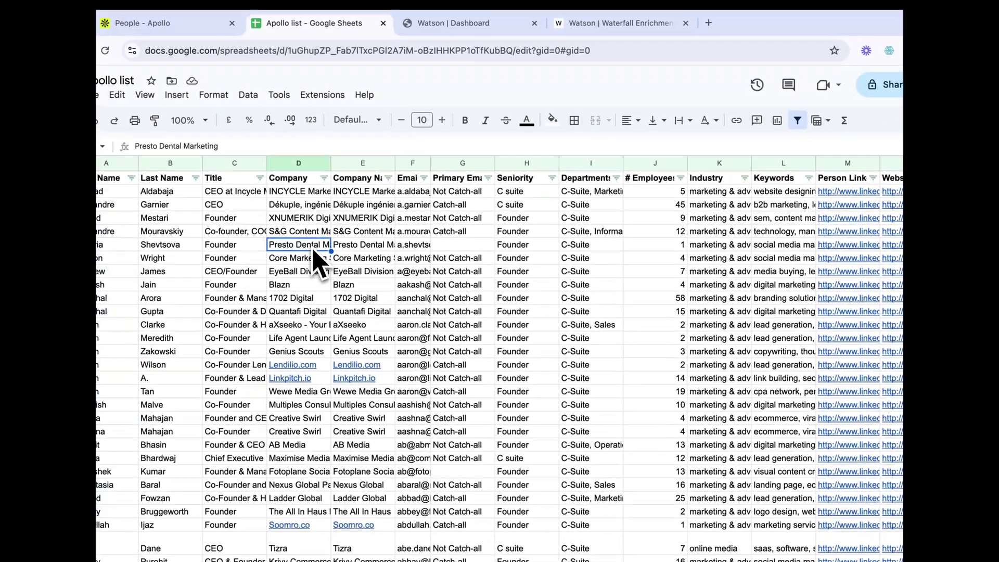
left_click(414, 165)
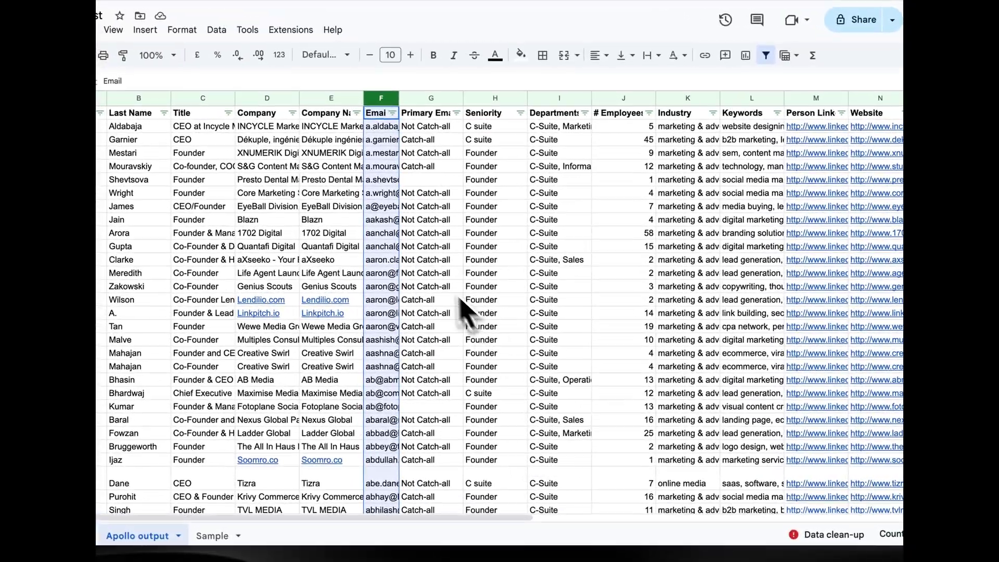
left_click(307, 240)
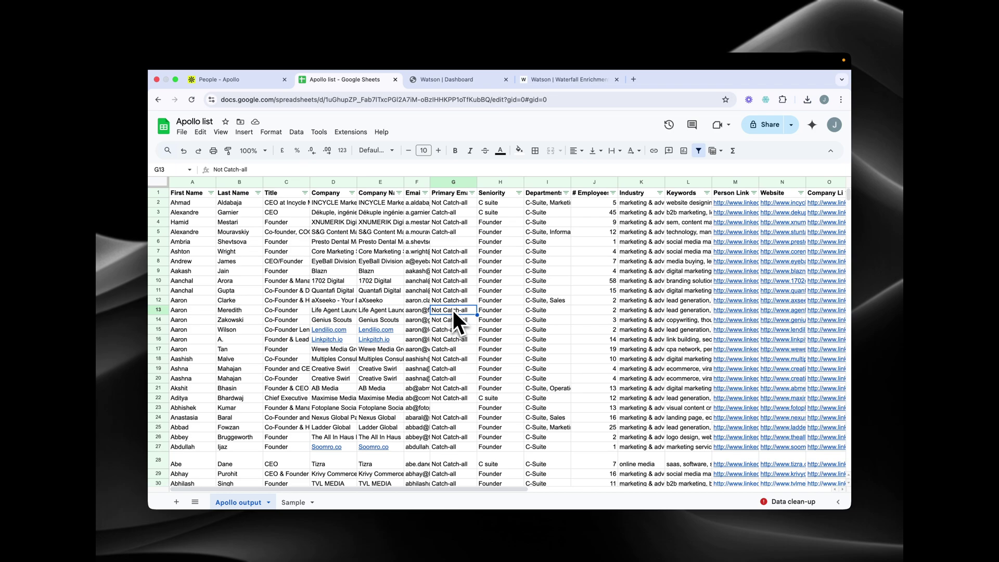
- Check how many exported contacts have emails by selecting the filled Email cells from F2 and the first names from A3969 to the end
left_click(415, 205)
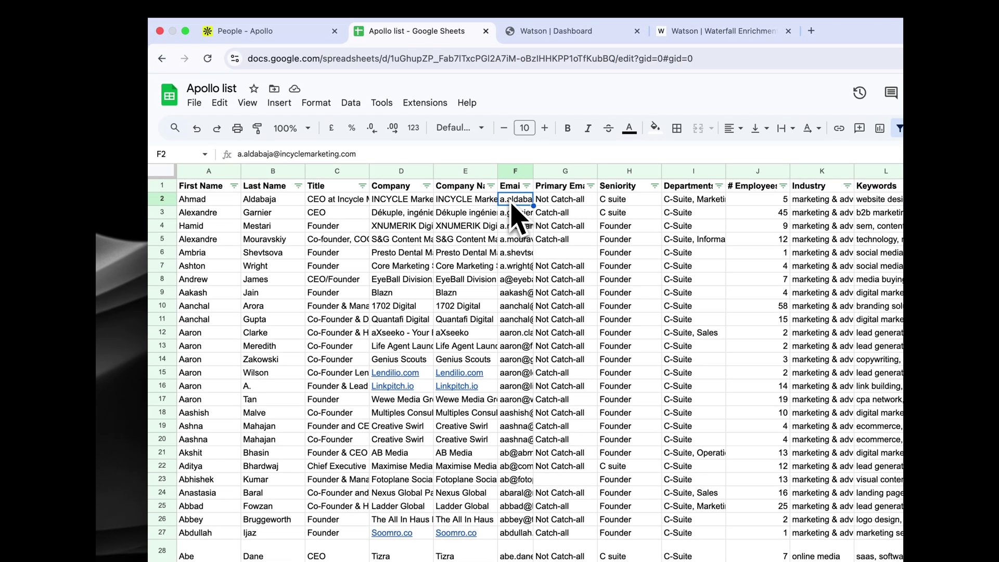
key("ctrl+shift+Down")
scroll(497, 326, "down", 5)
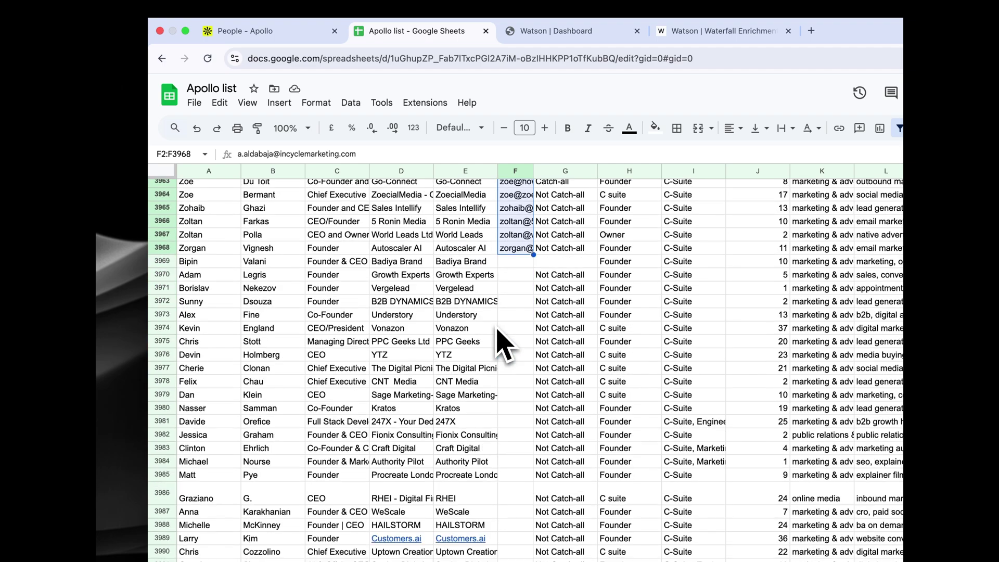
left_click(211, 263)
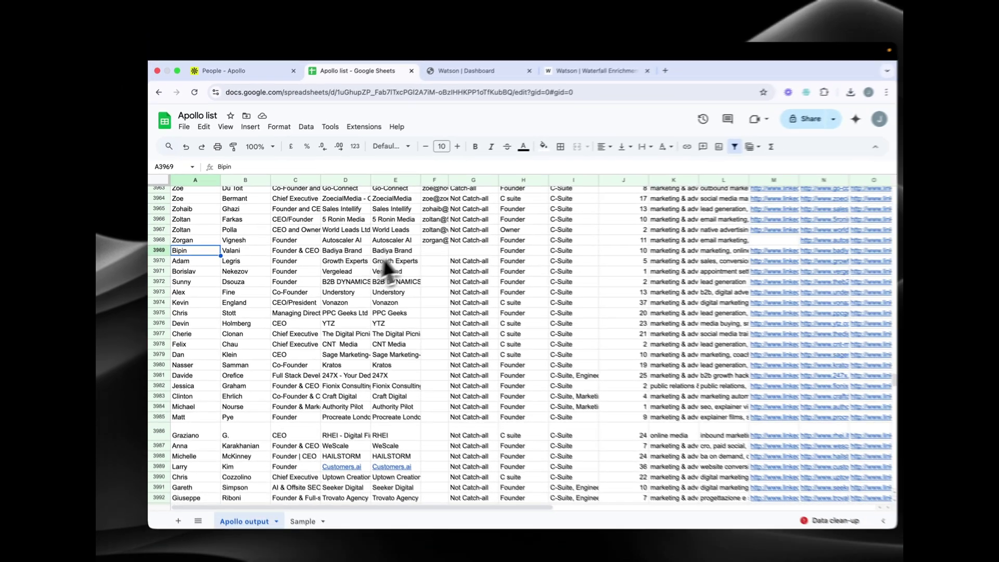
key("ctrl+shift+Down")
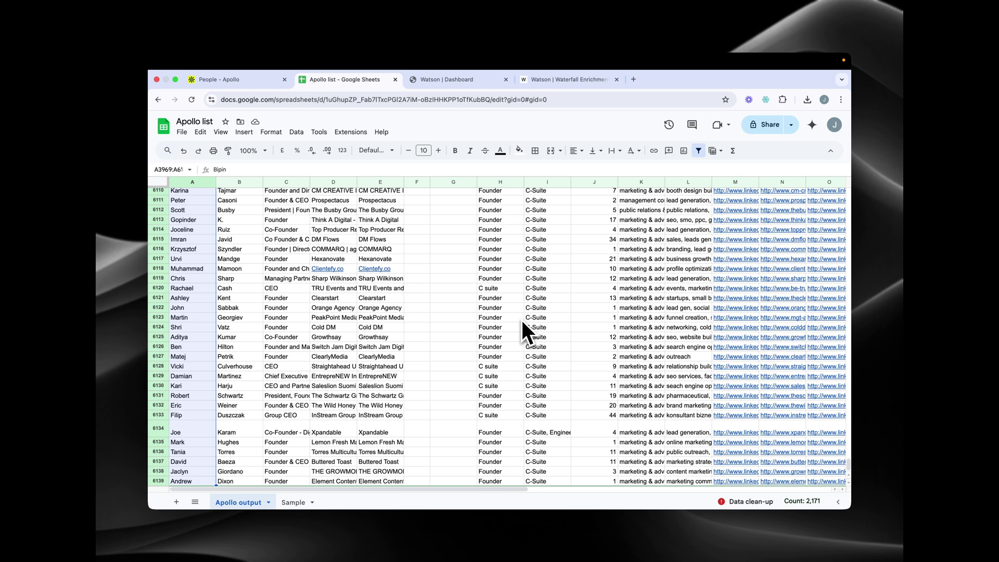
scroll(279, 336, "up", 5)
scroll(278, 333, "up", 1)
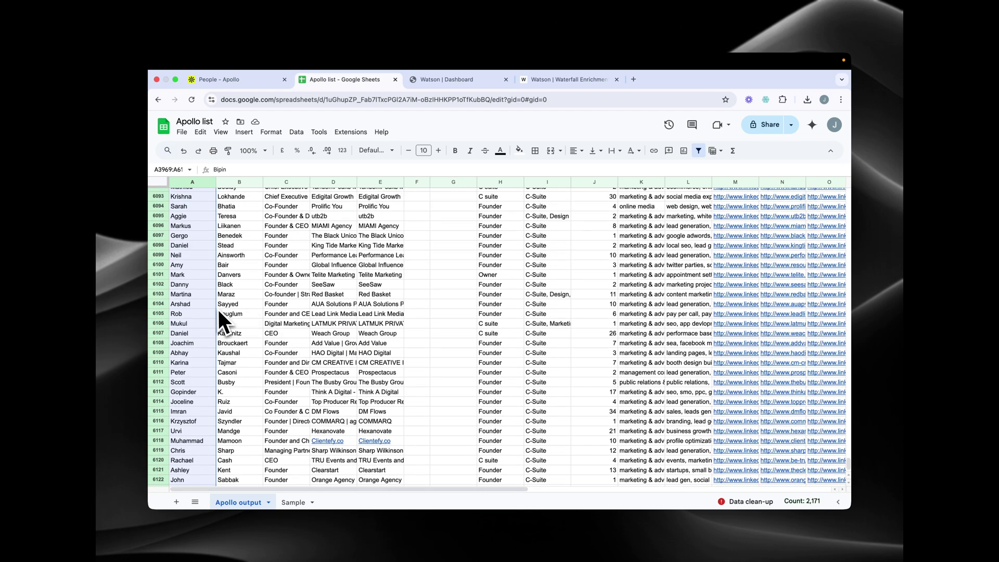
left_click(231, 333)
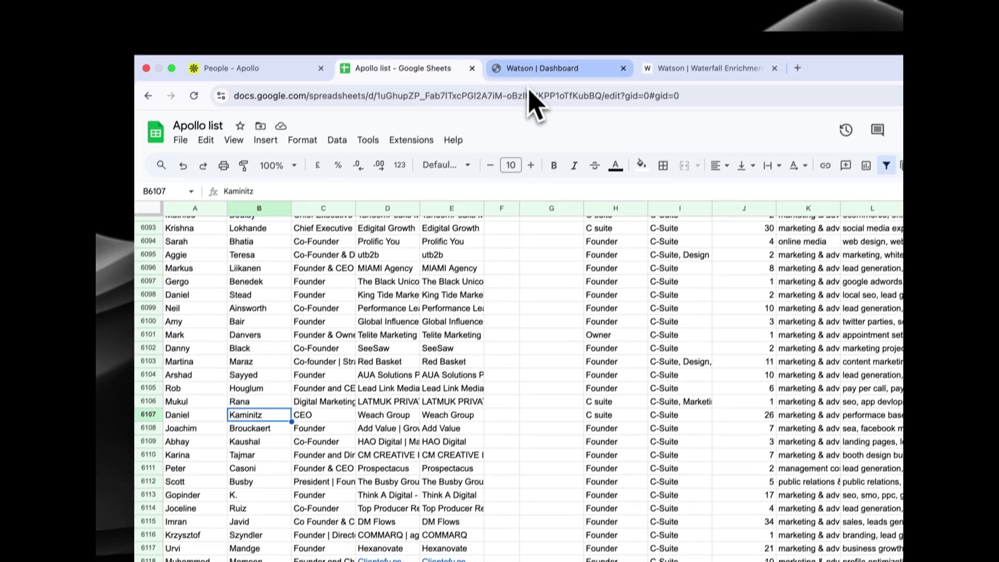
- Download the Sample sheet of the Apollo list spreadsheet as a CSV file
left_click(535, 68)
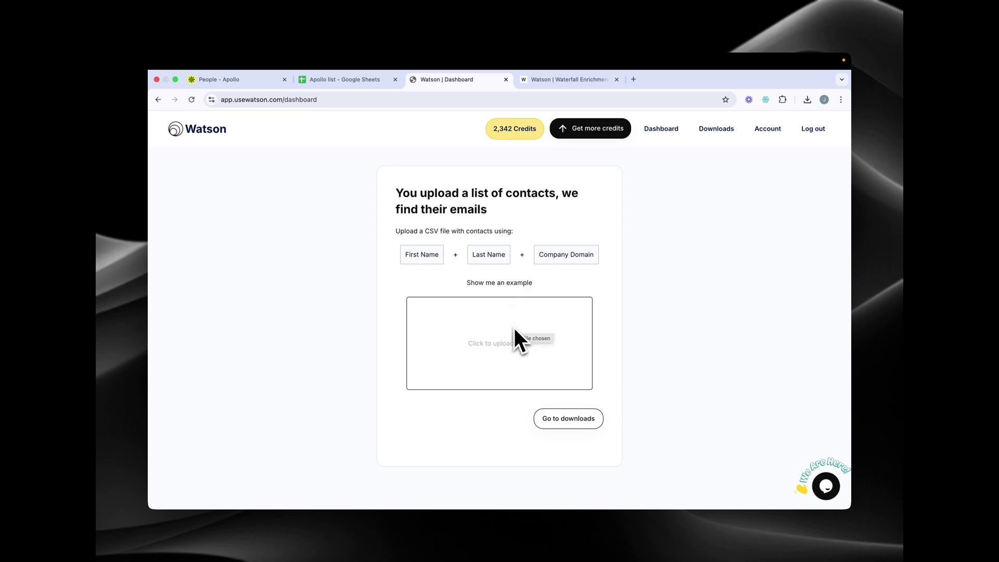
left_click(354, 79)
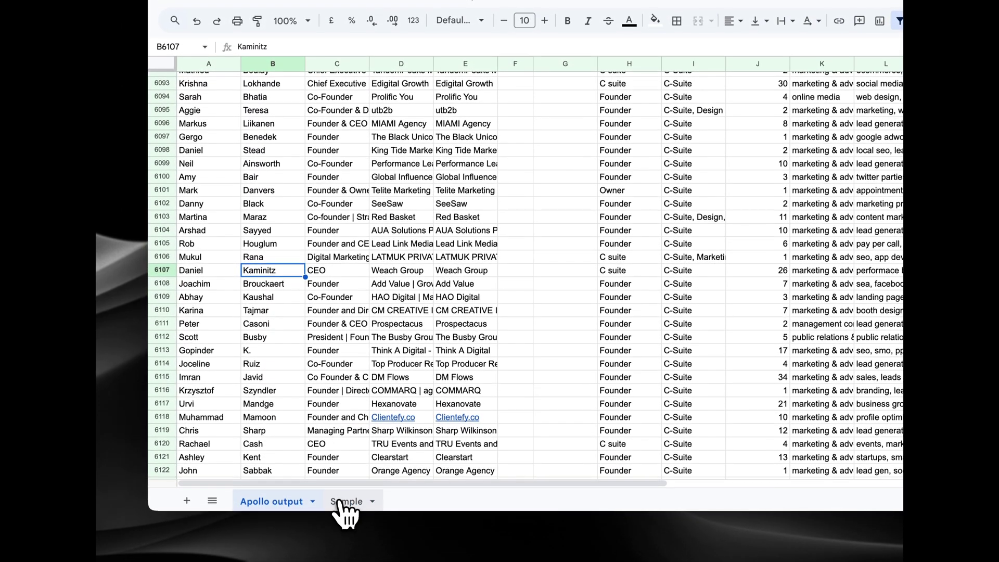
left_click(346, 515)
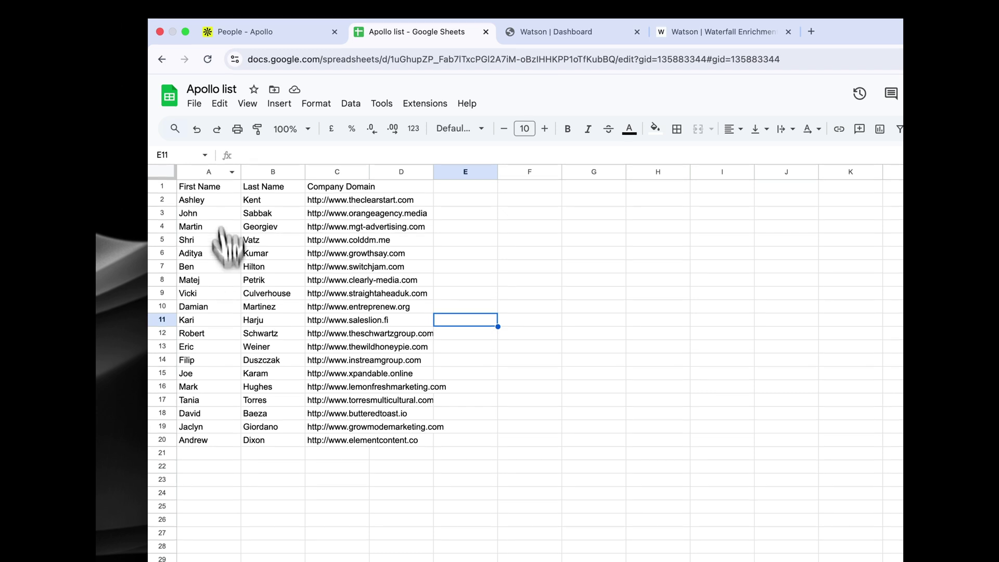
left_click(194, 101)
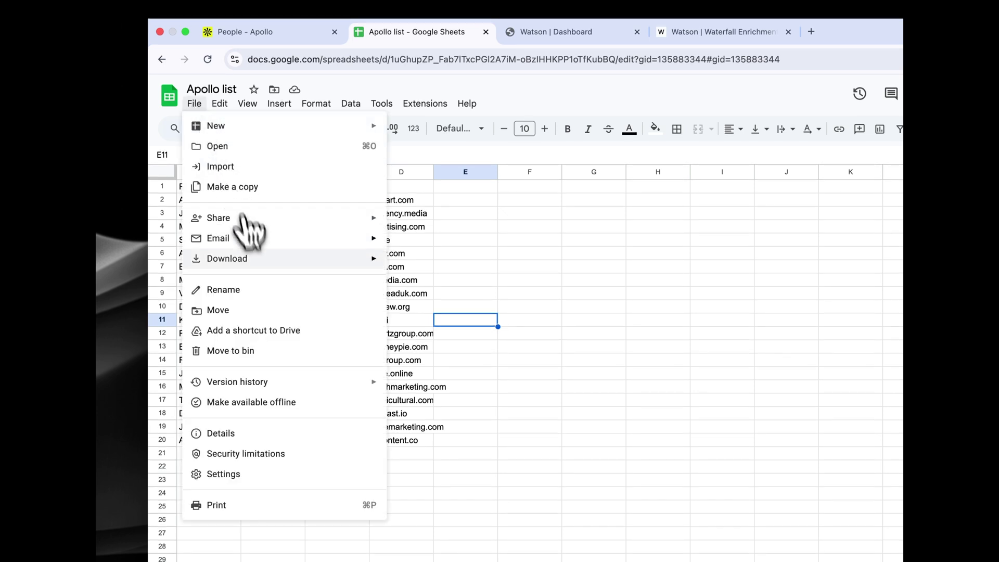
mouse_move(255, 260)
left_click(515, 346)
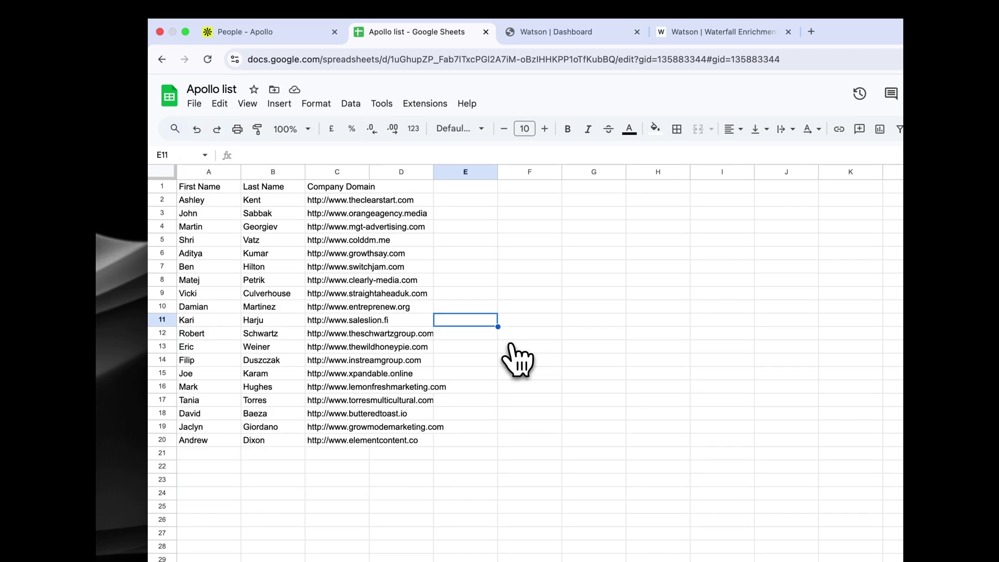
- Check the First Name, Last Name and Company Domain headers in the Sample sheet
left_click(221, 187)
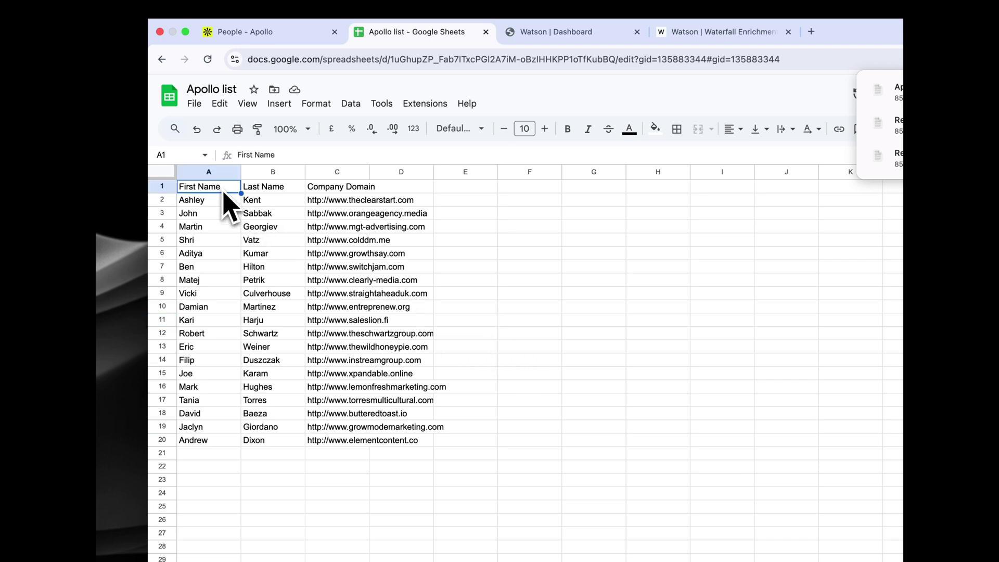
left_click(281, 188)
left_click(321, 189)
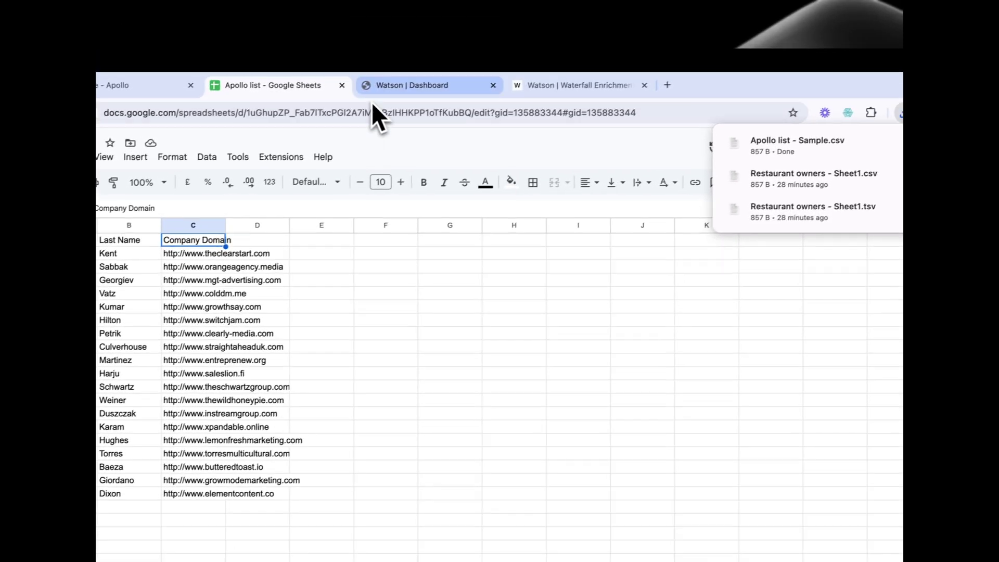
- Upload Apollo list - Sample.csv to the Watson dashboard with its three fields mapped and start the enrichment
left_click(551, 32)
left_click_drag(744, 127, 698, 374)
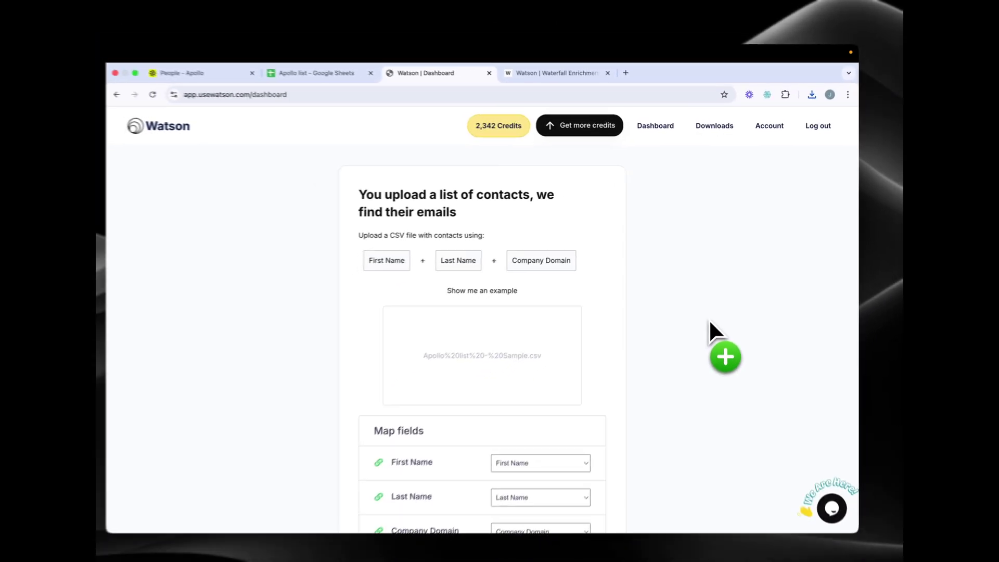
scroll(708, 320, "down", 3)
left_click(560, 411)
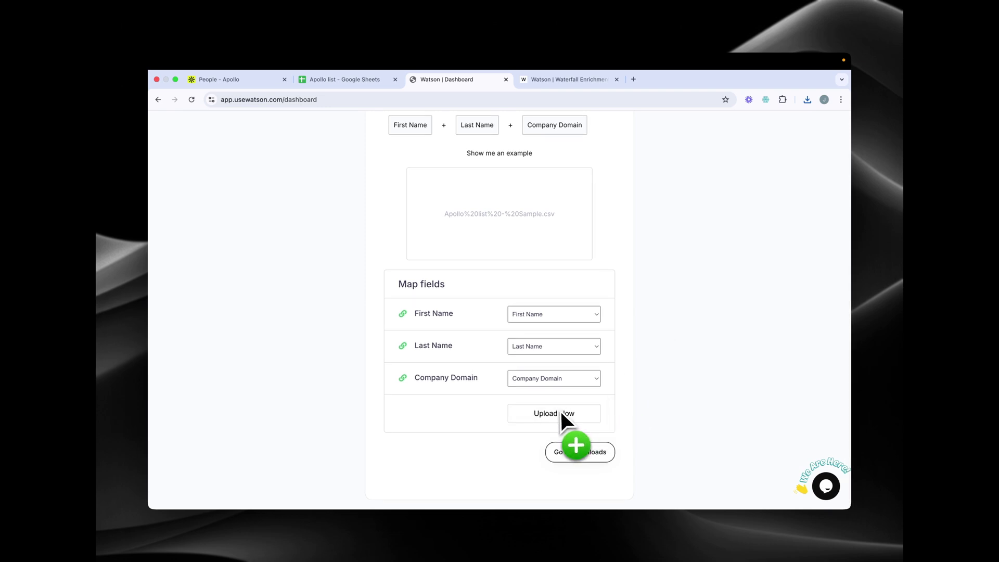
left_click(536, 413)
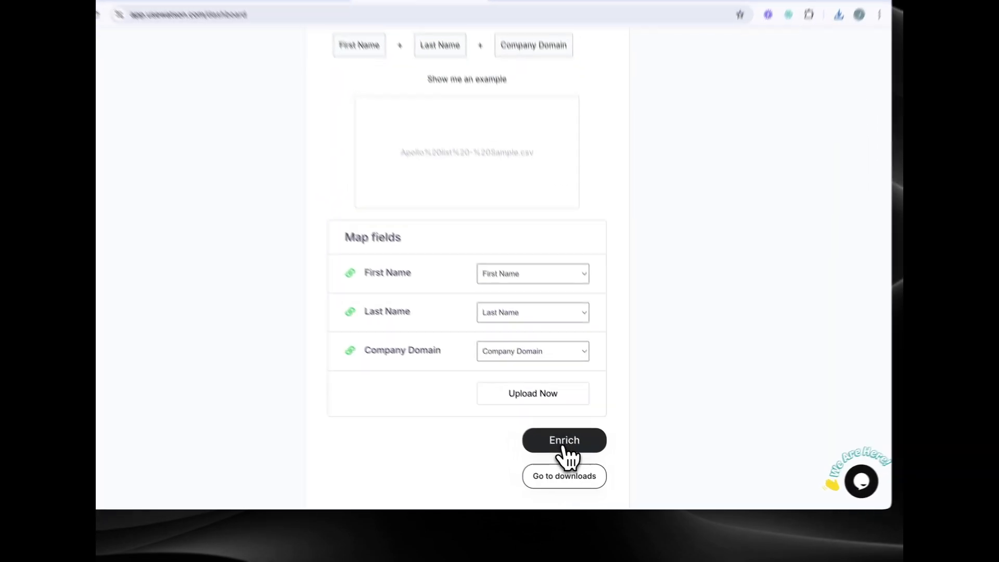
left_click(564, 442)
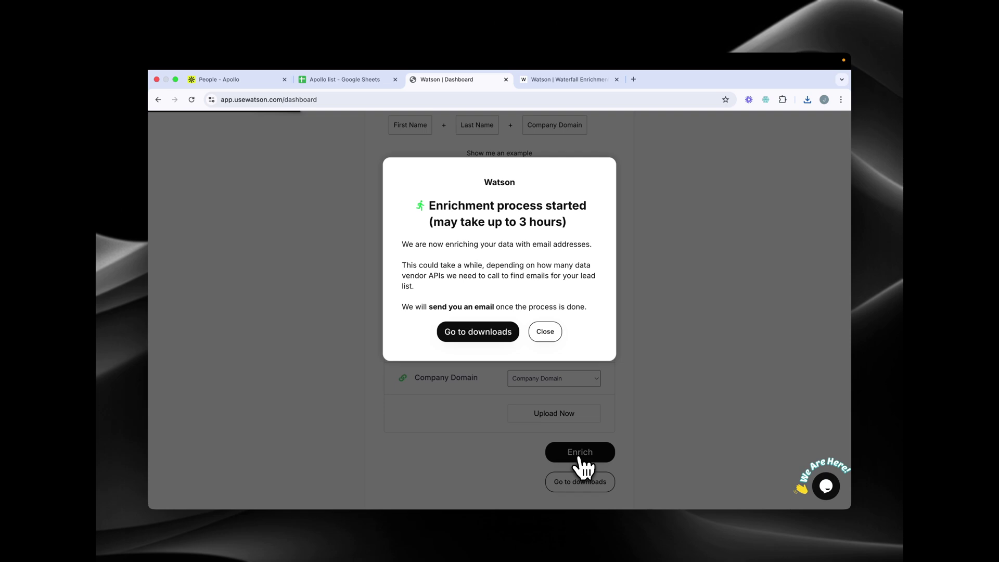
- Open Watson's enriched lists and download the enriched Apollo list - Sample.csv to view its professional emails
left_click(554, 79)
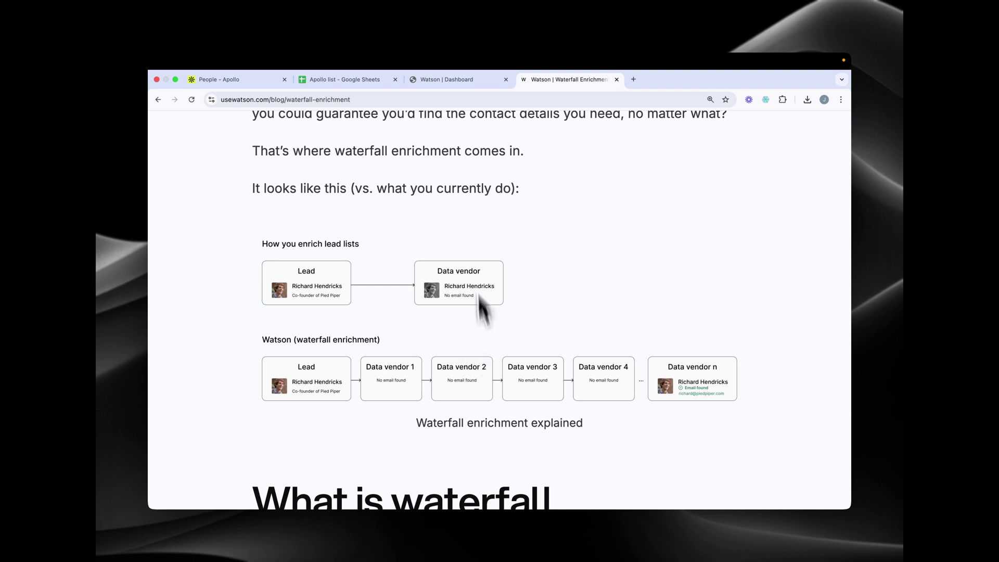
left_click(448, 80)
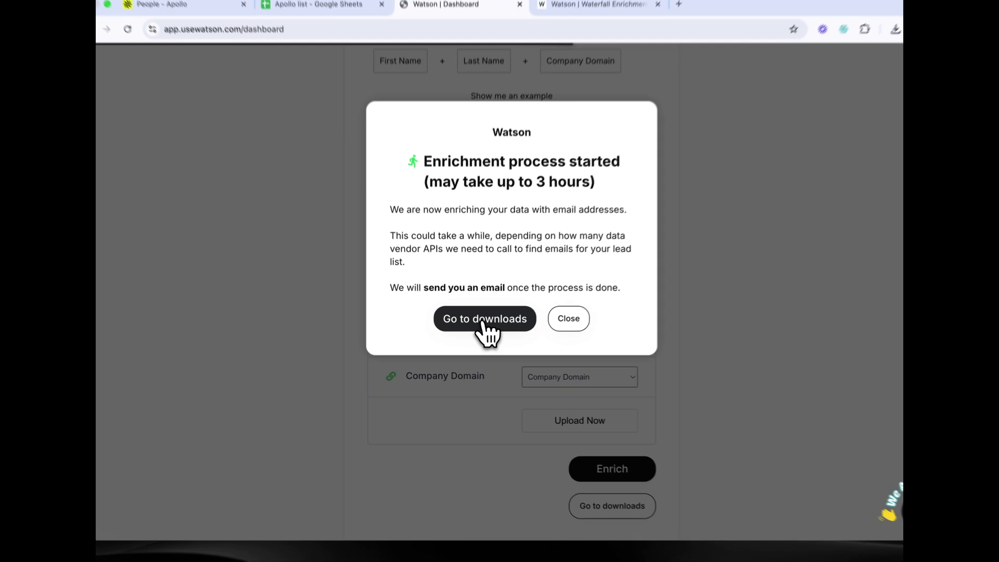
left_click(481, 323)
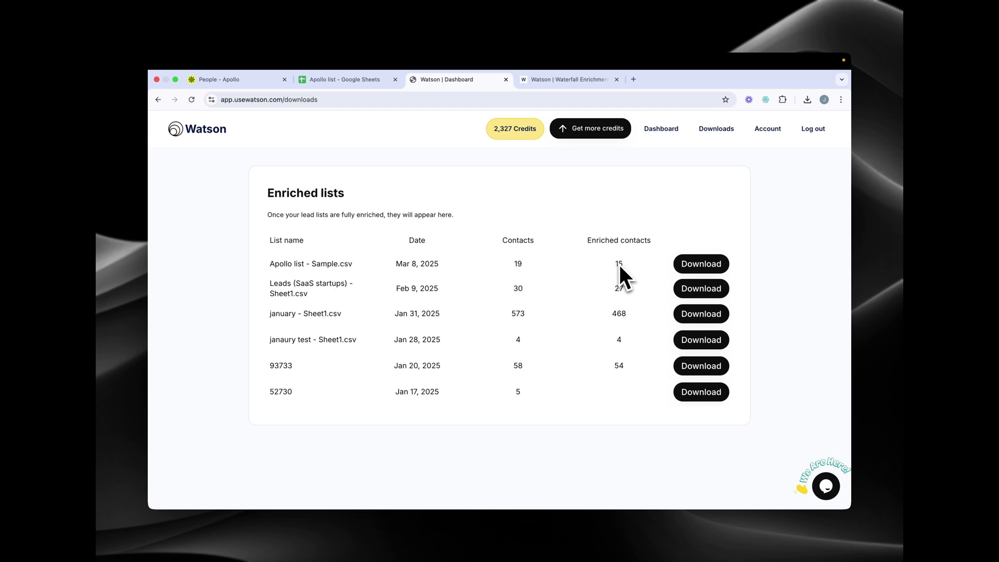
left_click(701, 264)
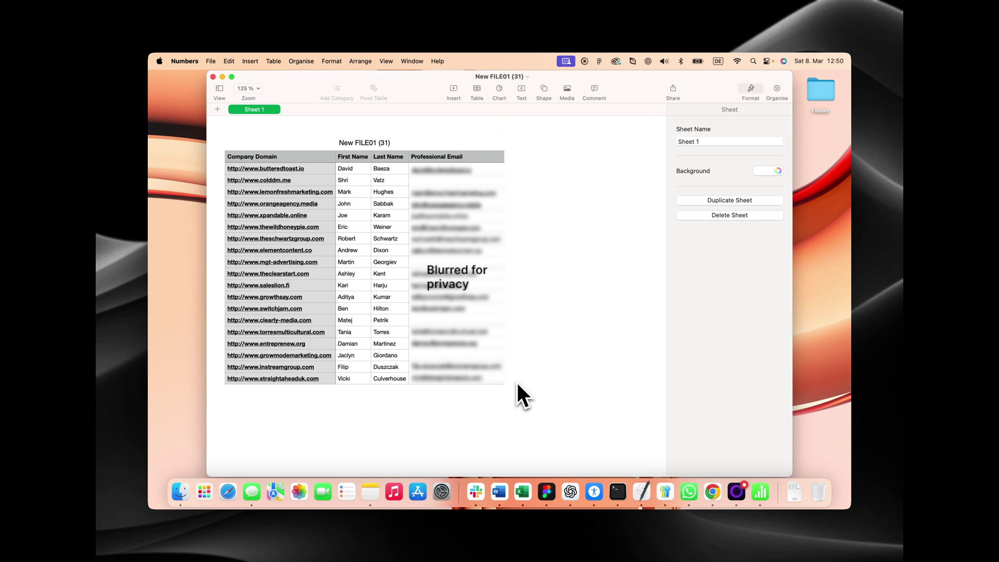
key("ctrl+Right")
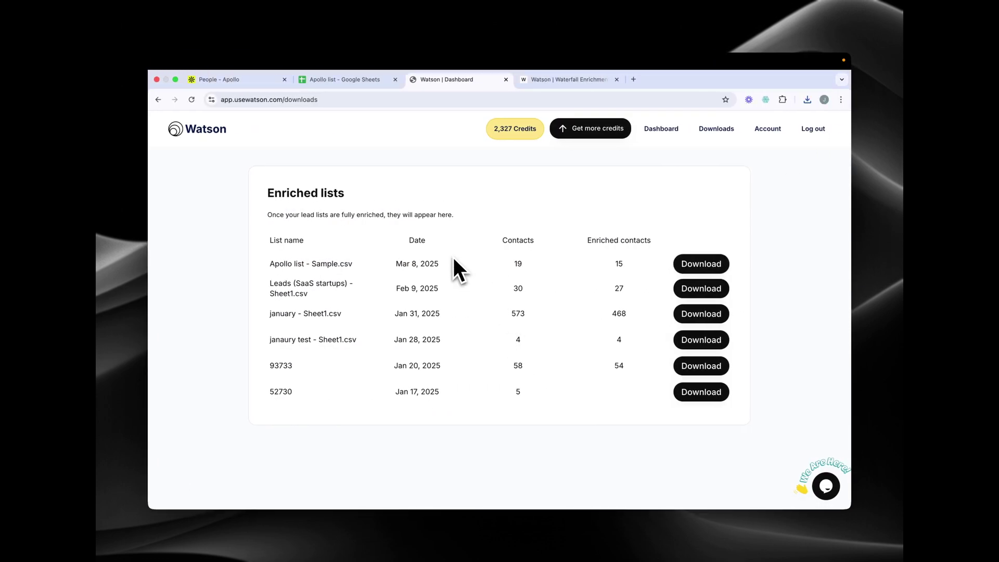